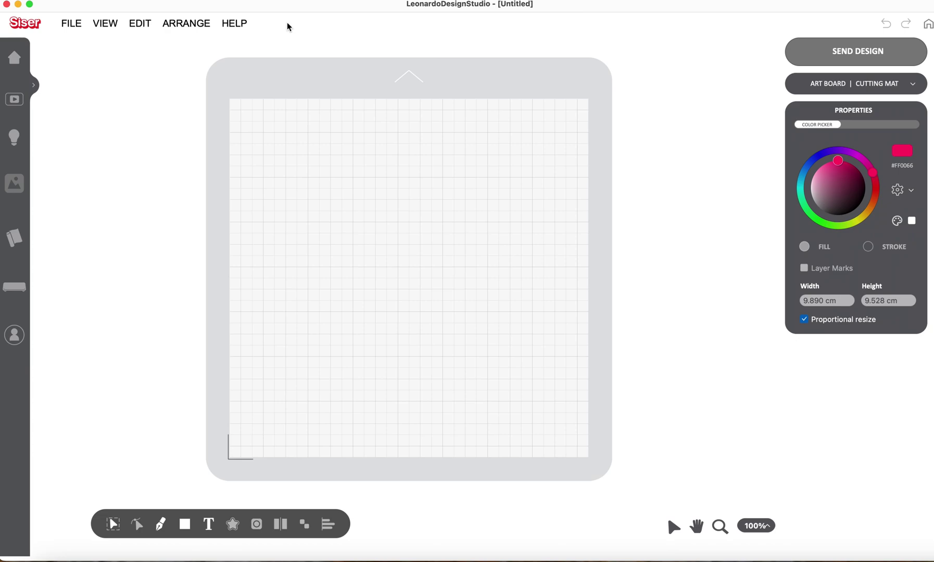
Import Wreath.png from the Desktop into Create Cut Contours with its background removed.
click(73, 26)
click(85, 84)
scroll(549, 195, down, 4)
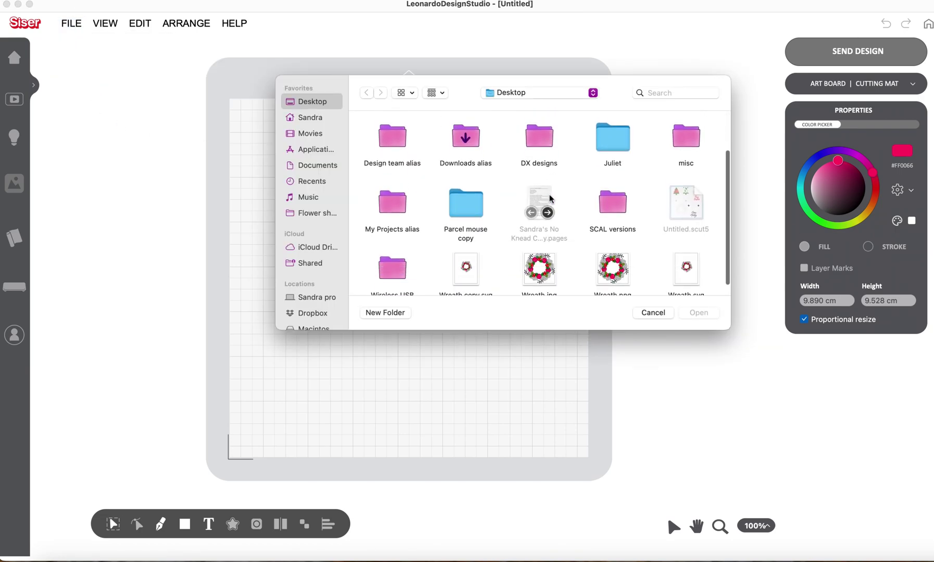
click(611, 255)
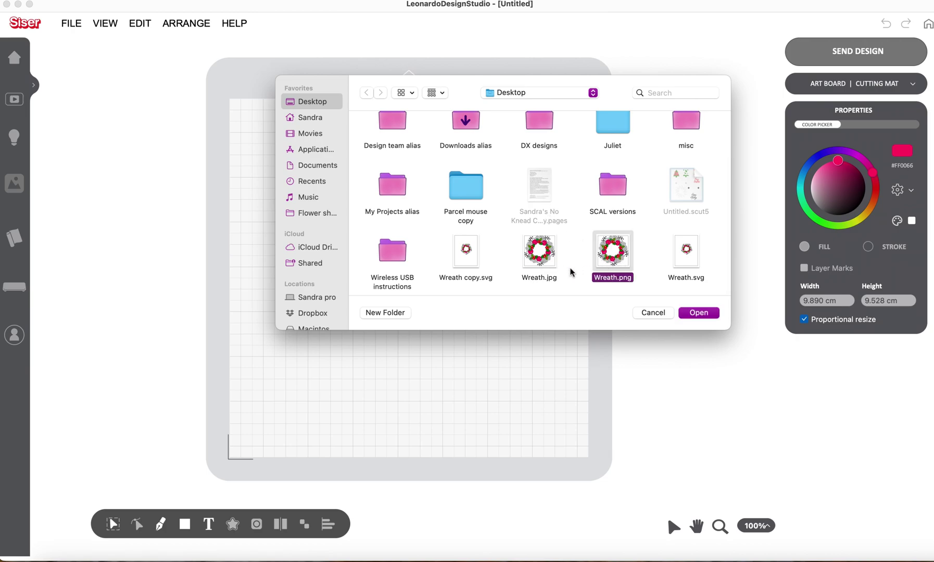
click(699, 312)
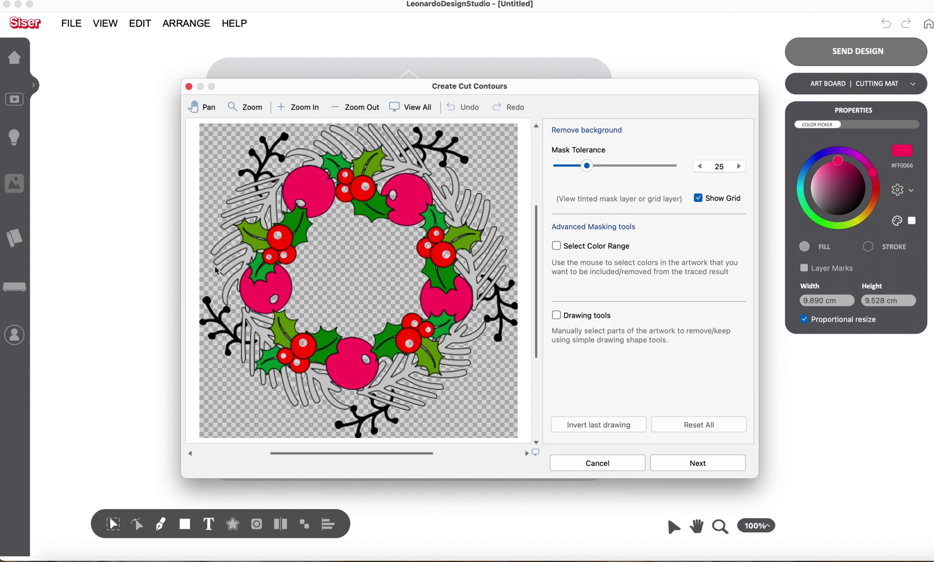
Trace the wreath contours with minimum contour area 105 and advance to Cutting Contours.
click(696, 464)
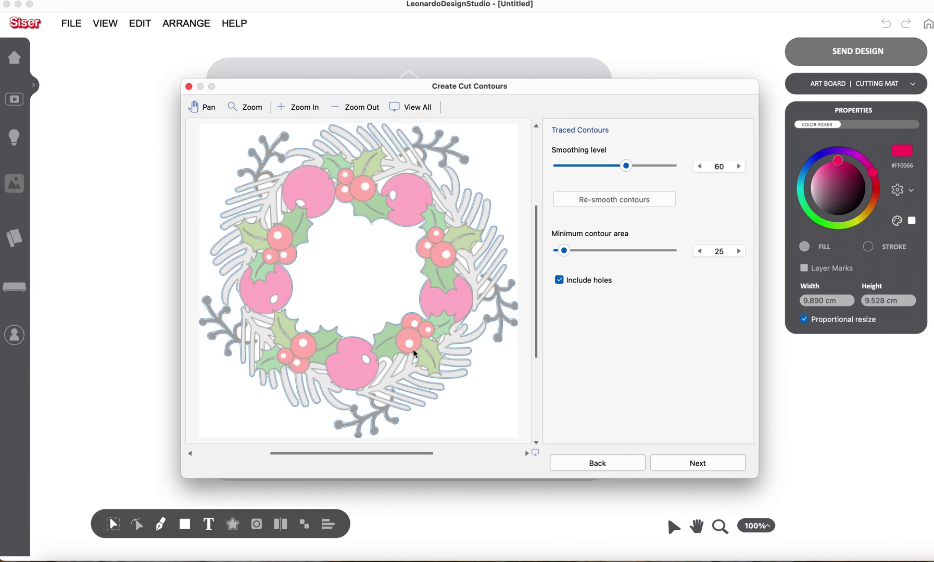
drag(563, 251, 594, 254)
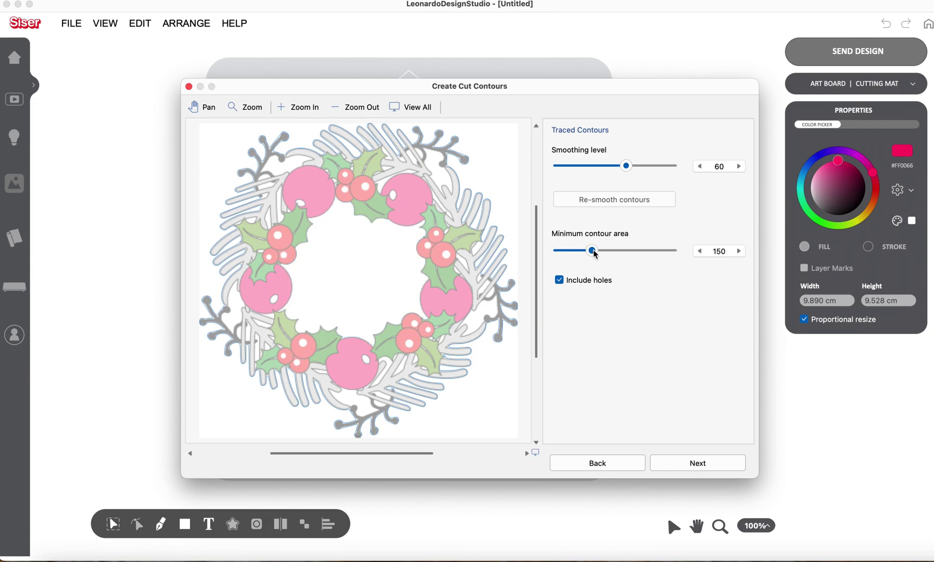
drag(594, 253, 581, 252)
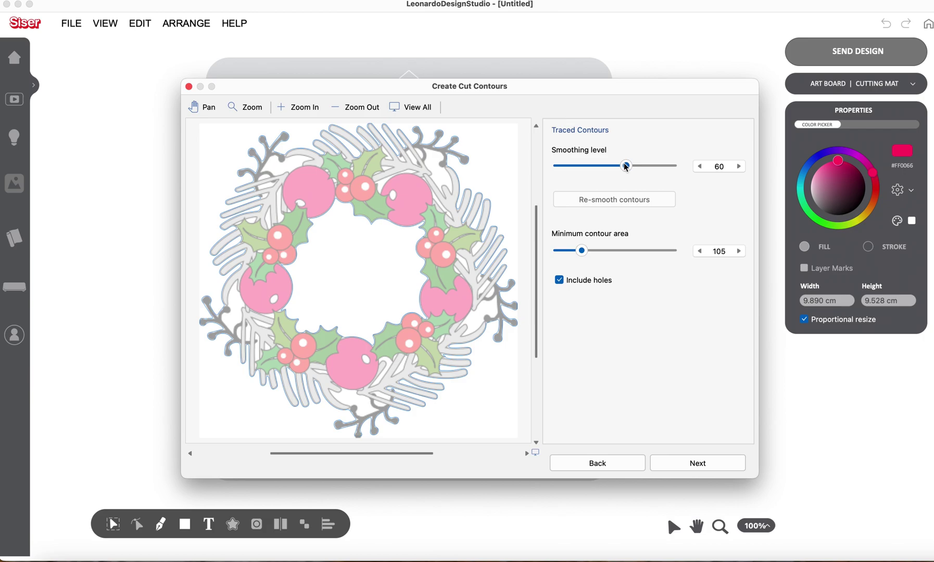
click(702, 463)
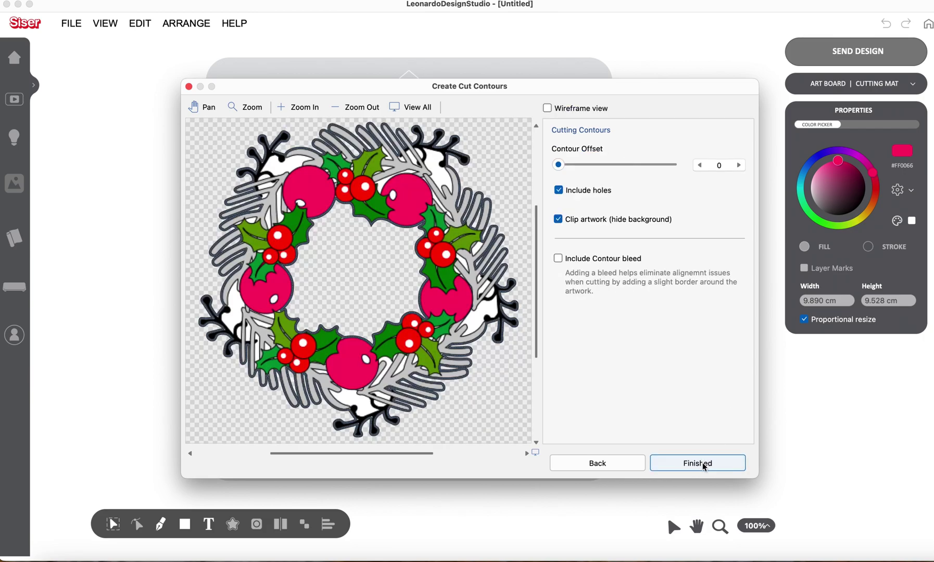
Finish the cut contours, preview the wreath's print layout, then request a new document.
click(704, 468)
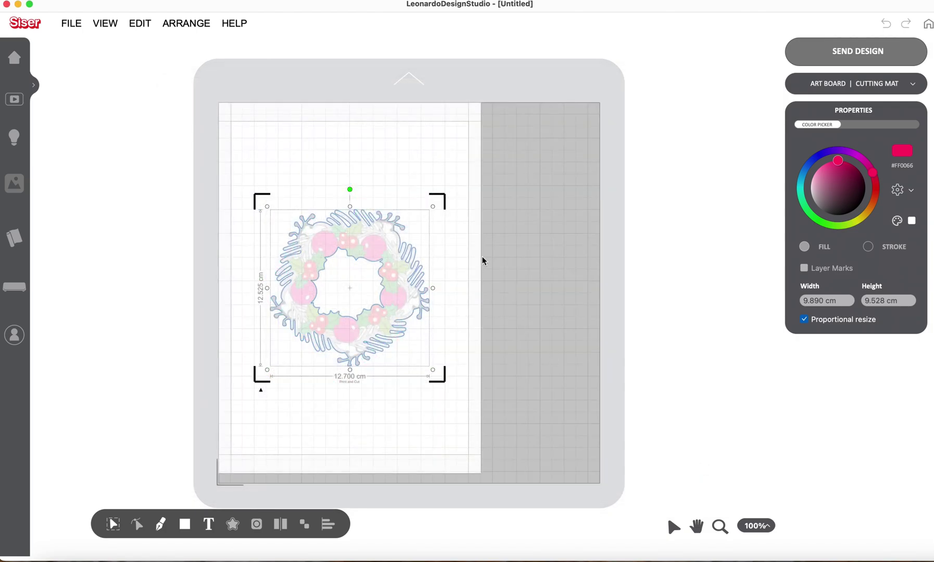
click(839, 51)
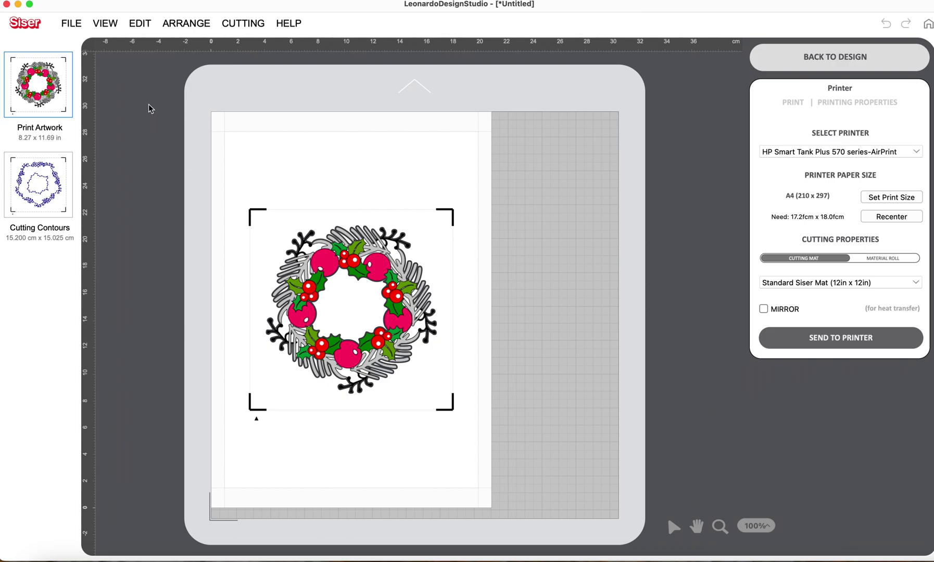
click(68, 26)
Discard the print-and-cut wreath without saving and import Wreath.svg.
click(78, 38)
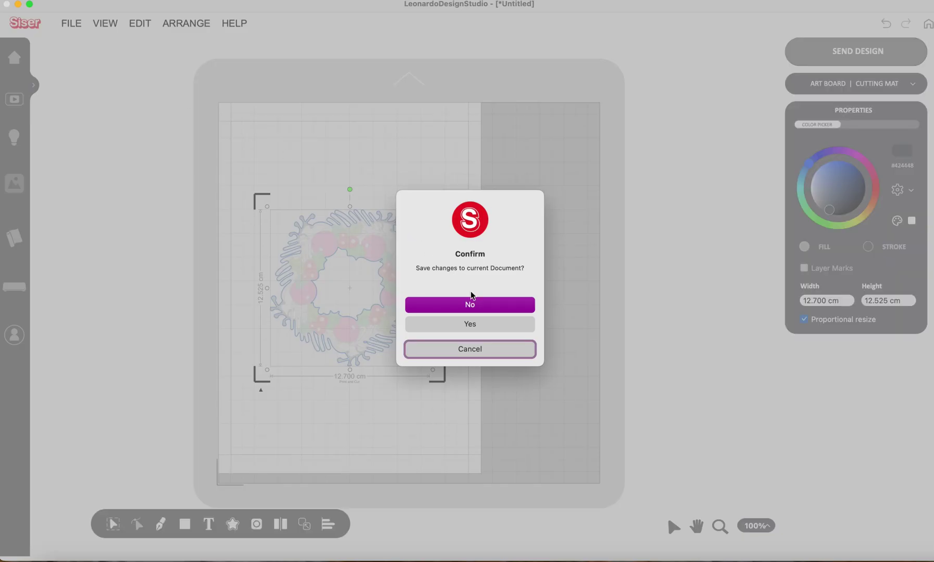
click(474, 304)
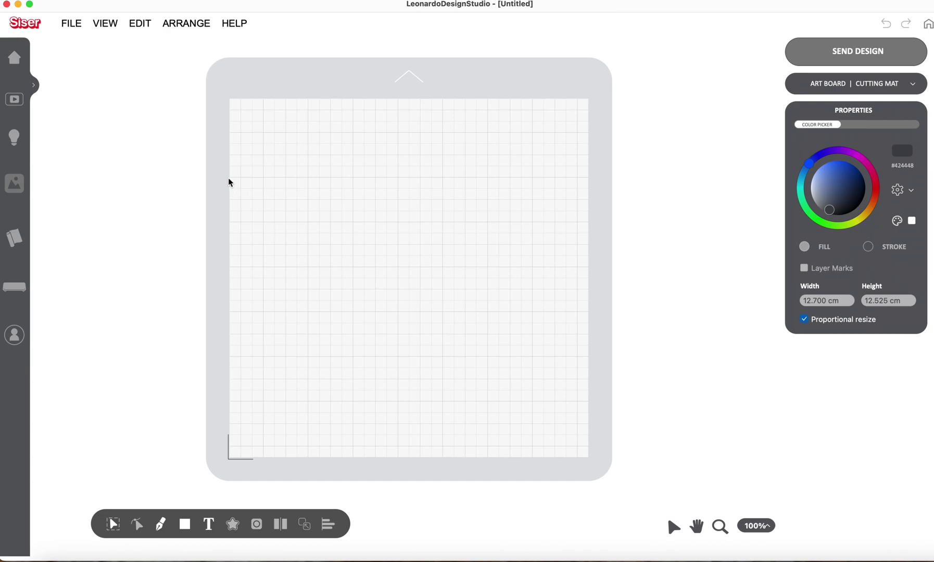
click(71, 23)
click(89, 49)
click(686, 252)
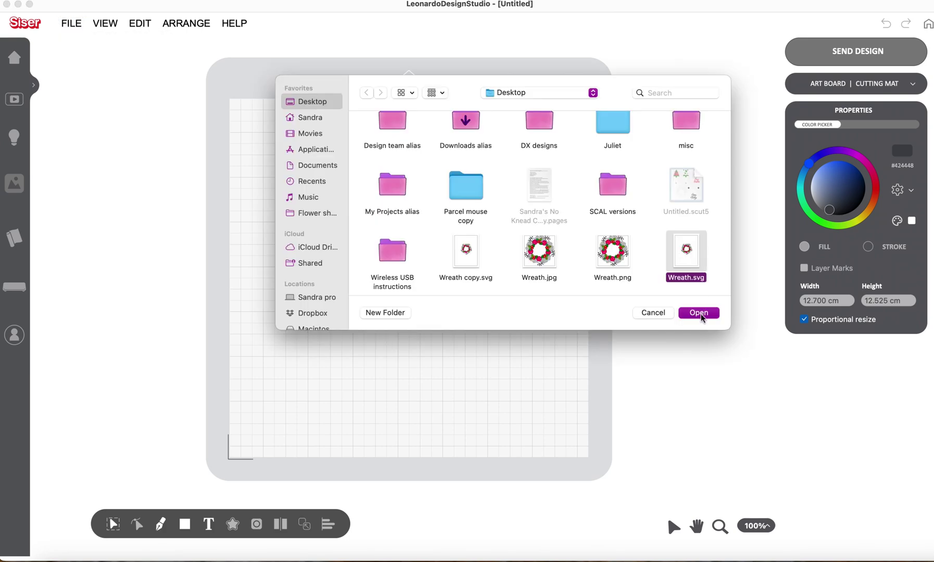
click(699, 312)
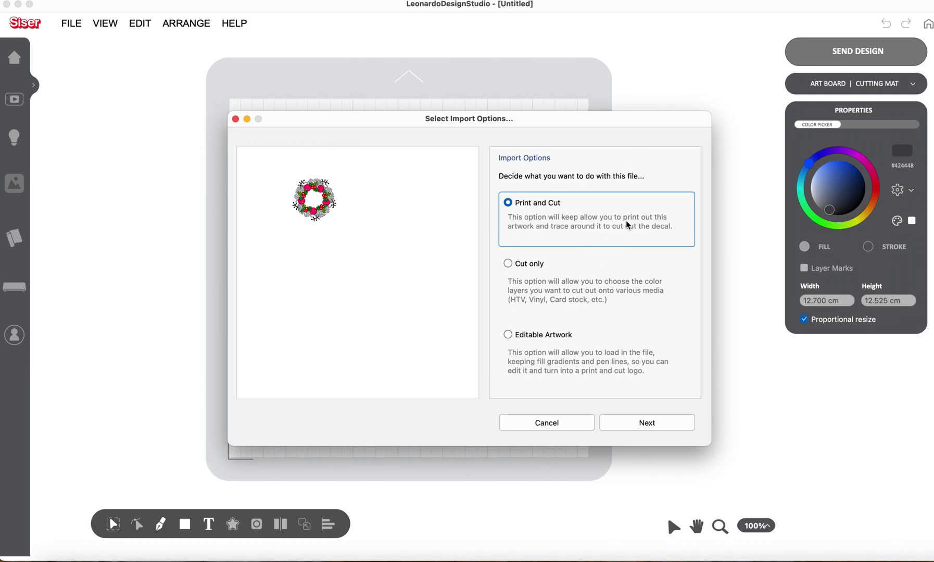
Import Wreath.svg as Cut only with alignment marks and solid fills enabled.
click(513, 211)
click(509, 264)
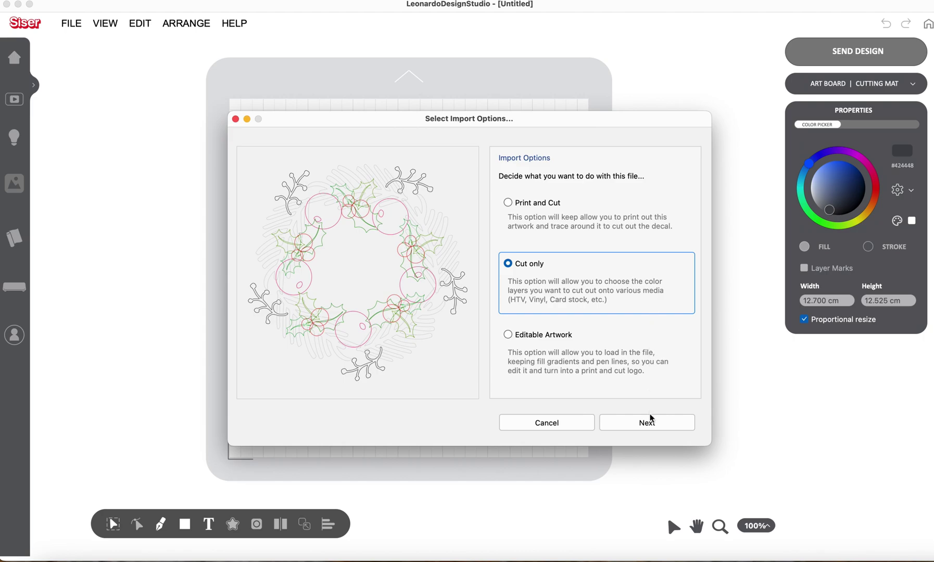
click(650, 422)
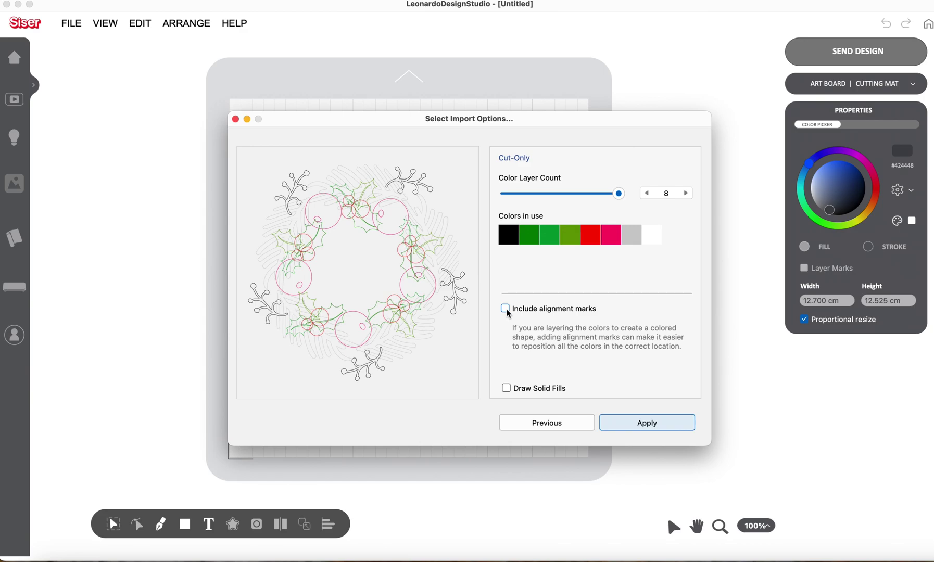
click(508, 312)
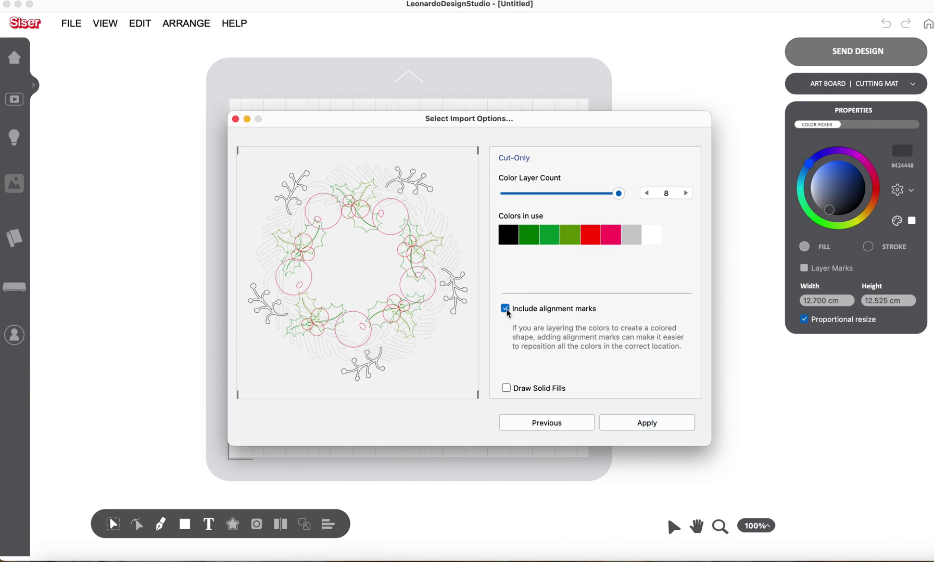
click(506, 388)
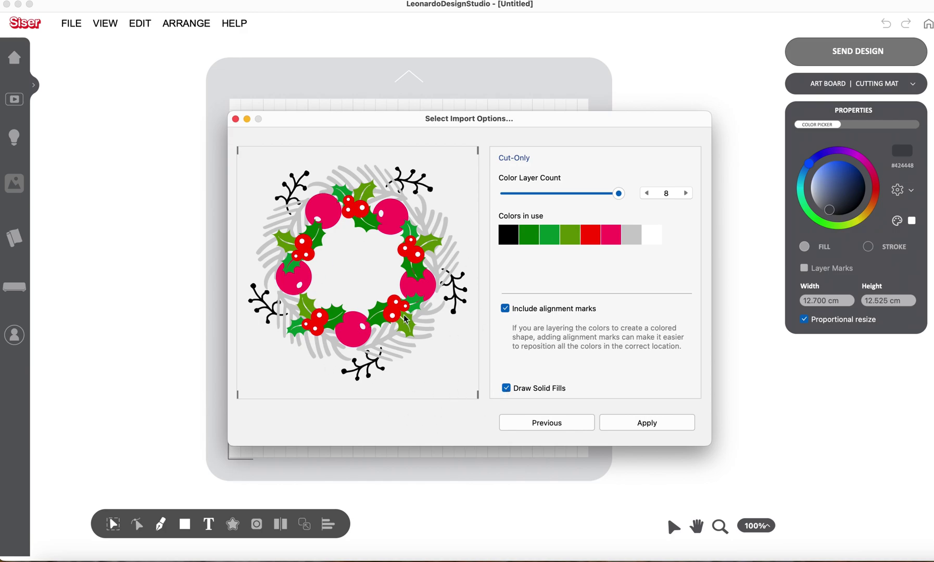
click(647, 423)
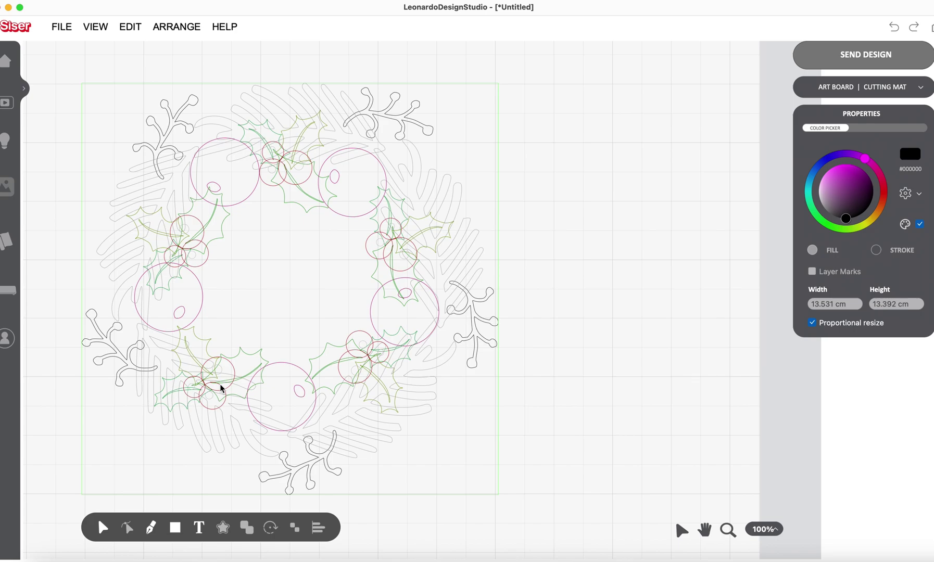
click(222, 388)
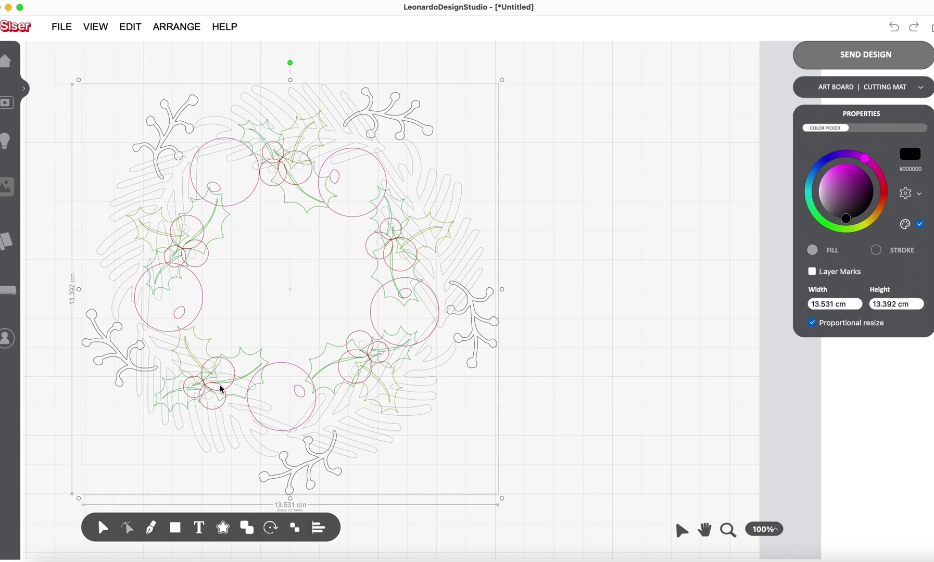
click(556, 311)
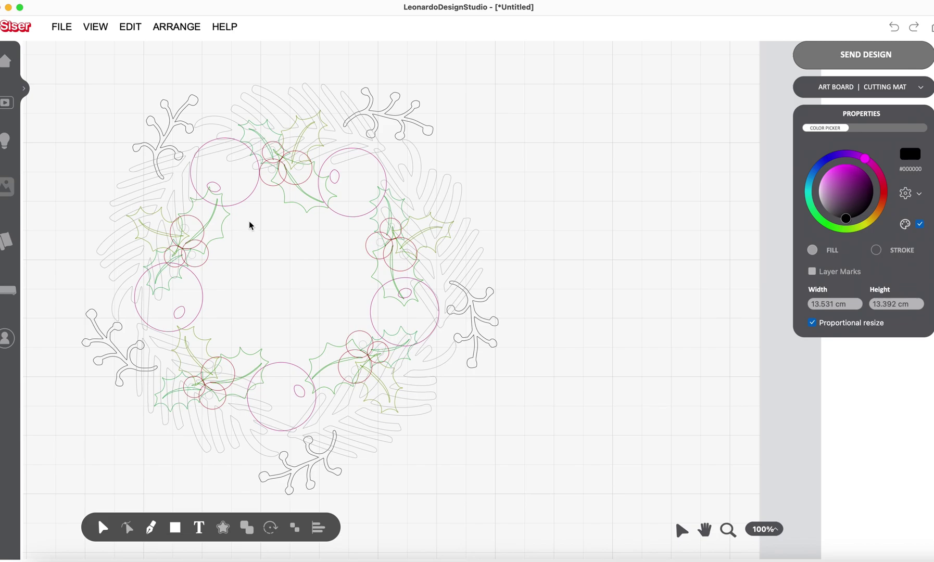
Send the wreath to the cutting mat, select all branches, and show the Red layer.
click(862, 61)
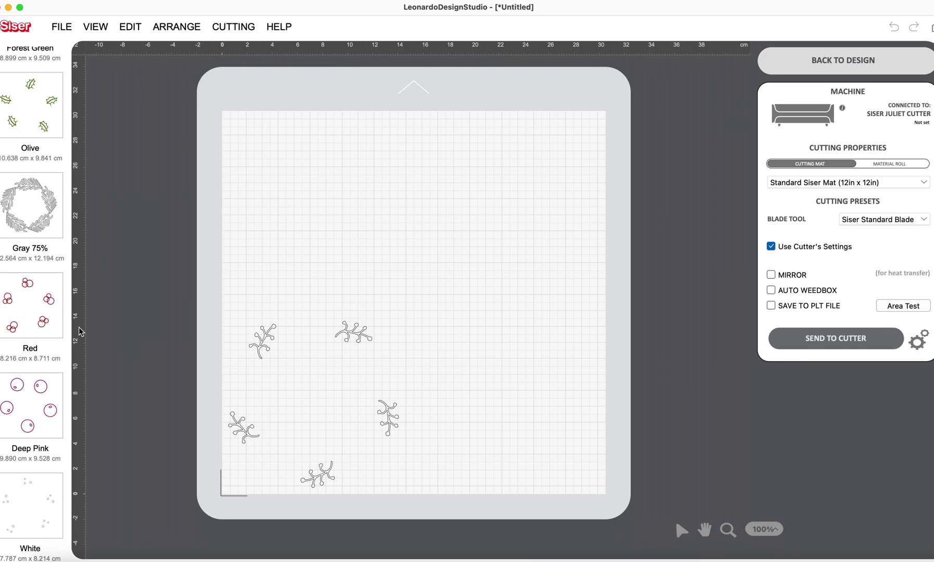
key(super+a)
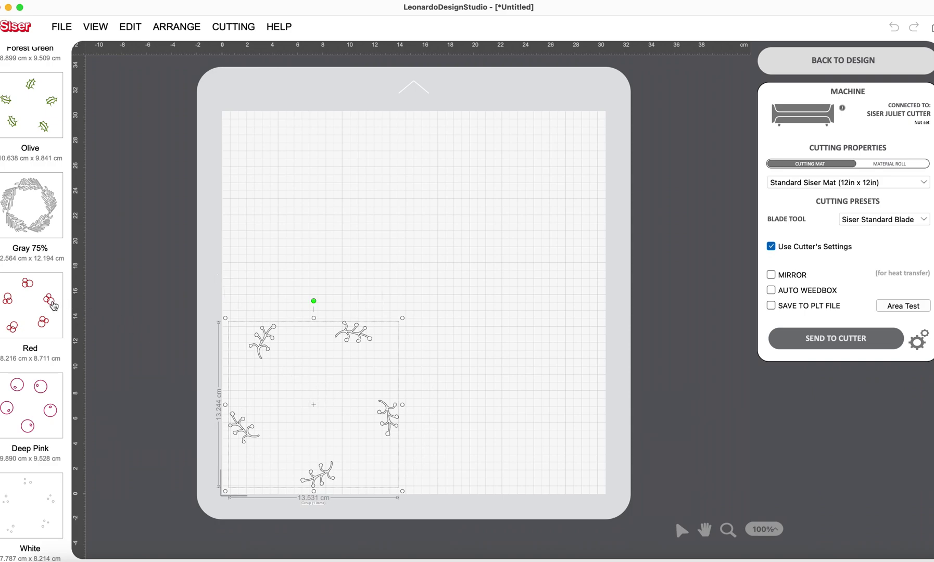
click(52, 305)
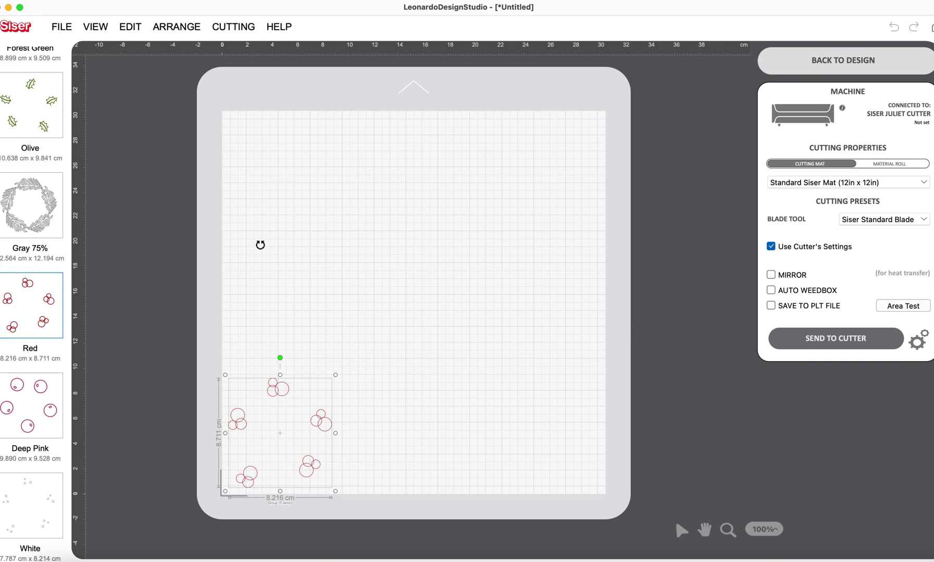
Ungroup the red berries, dismiss the error, and marquee-select the upper three-berry cluster.
click(180, 30)
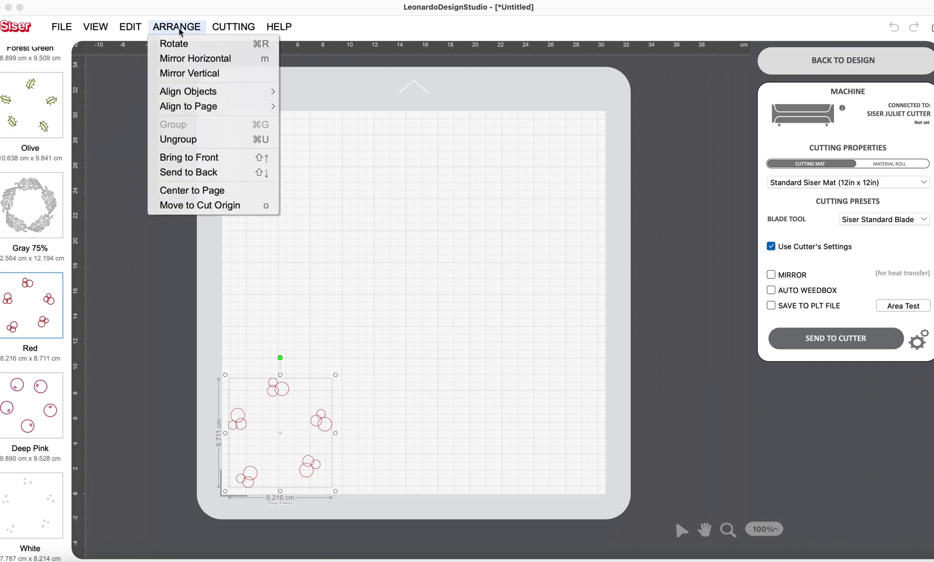
click(192, 141)
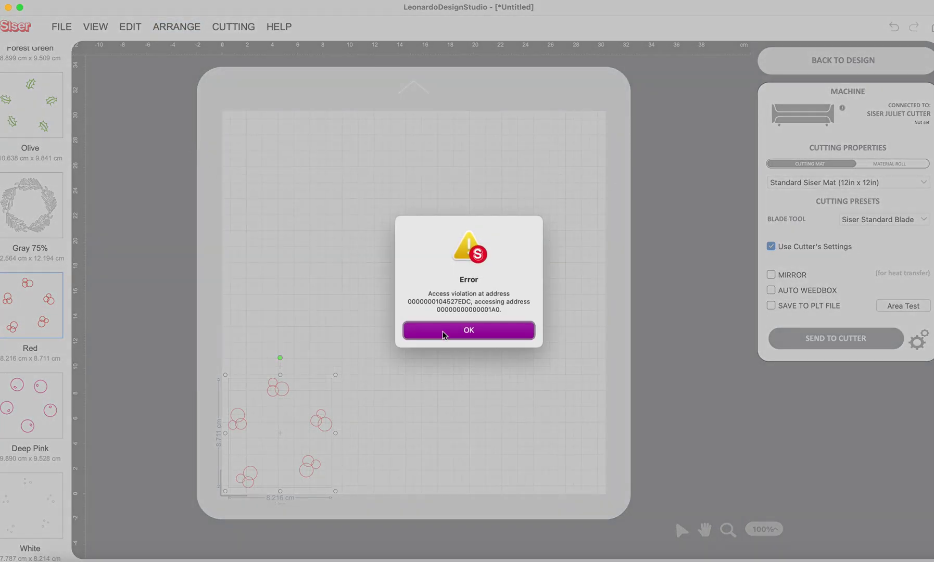
click(444, 333)
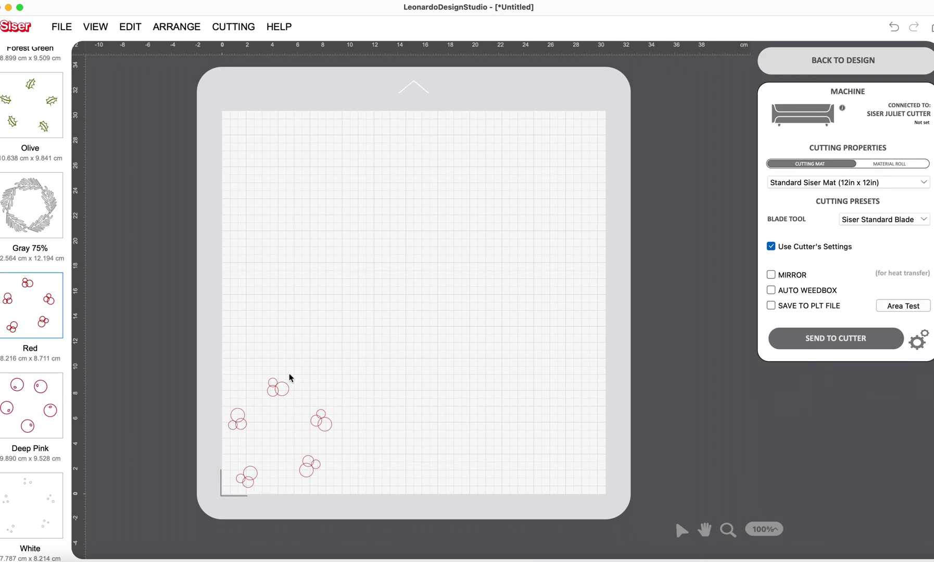
drag(253, 363, 312, 400)
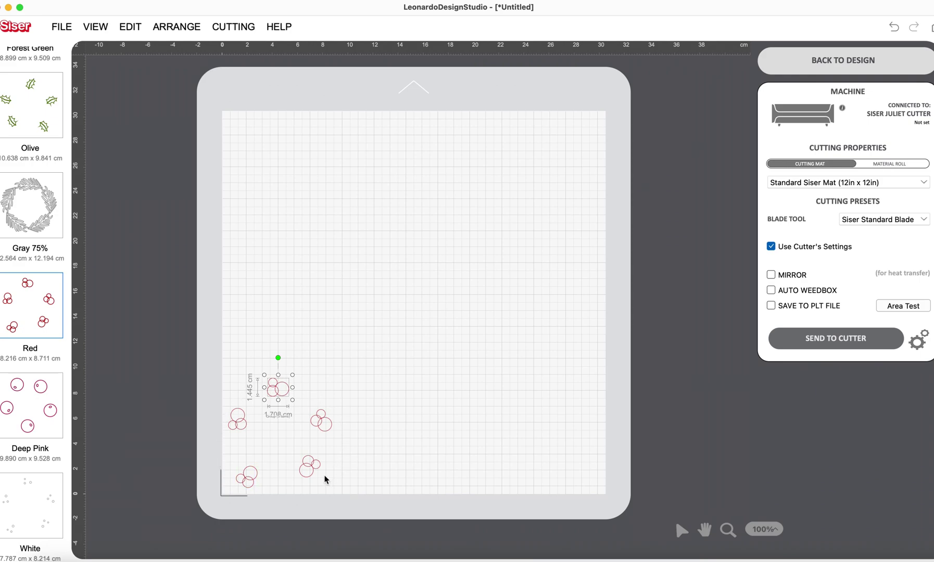
Ungroup the upper berry cluster, reselect it, and weld it into one 1.708 × 1.445 cm shape.
click(190, 26)
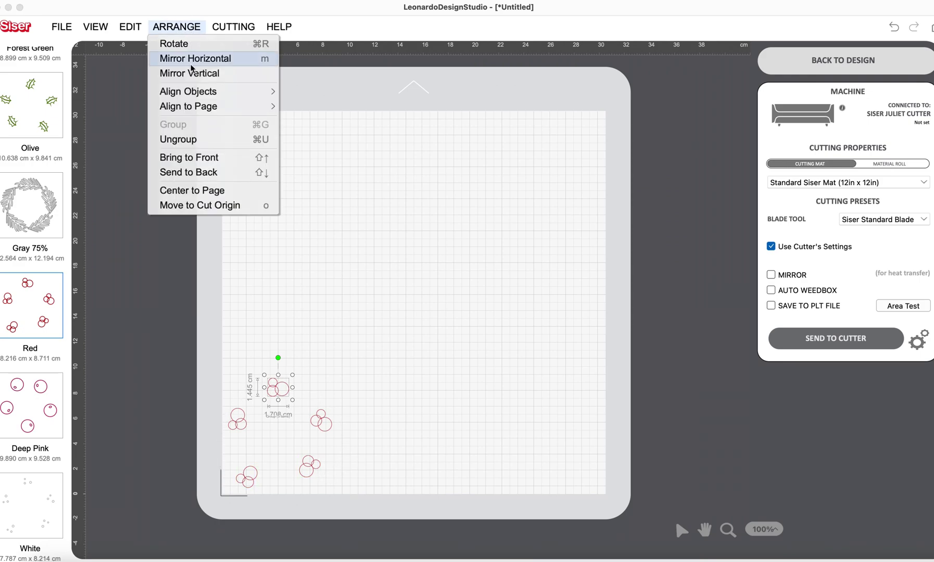
click(188, 139)
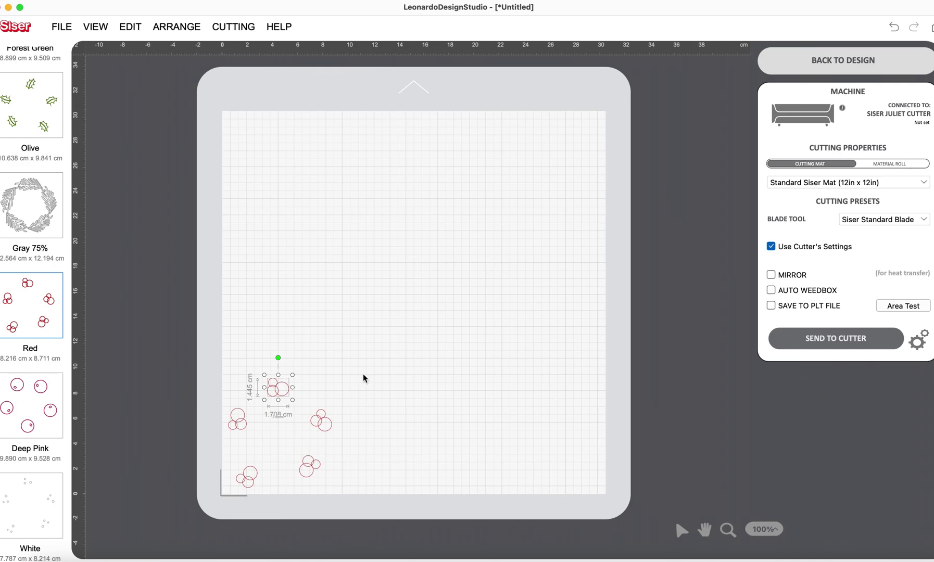
click(339, 378)
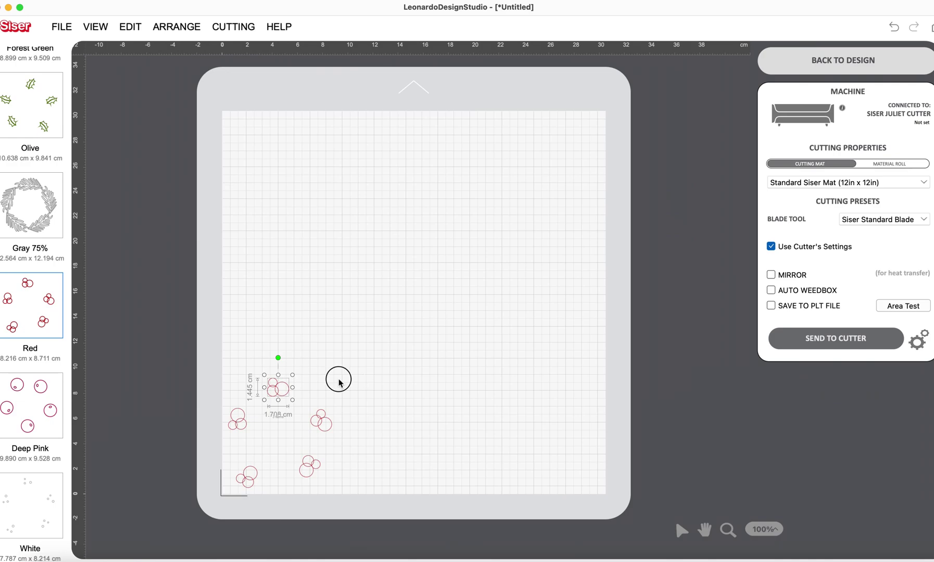
click(289, 392)
click(130, 27)
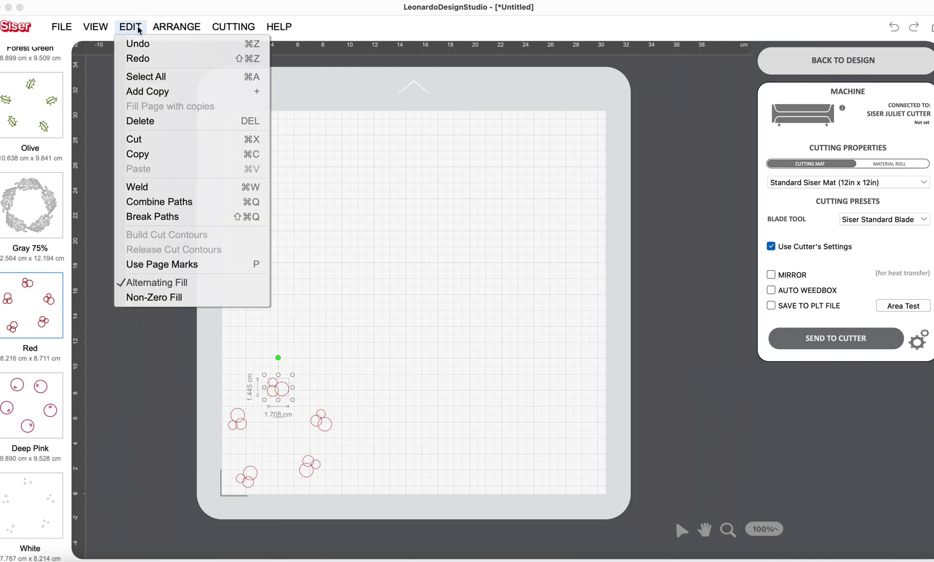
click(159, 187)
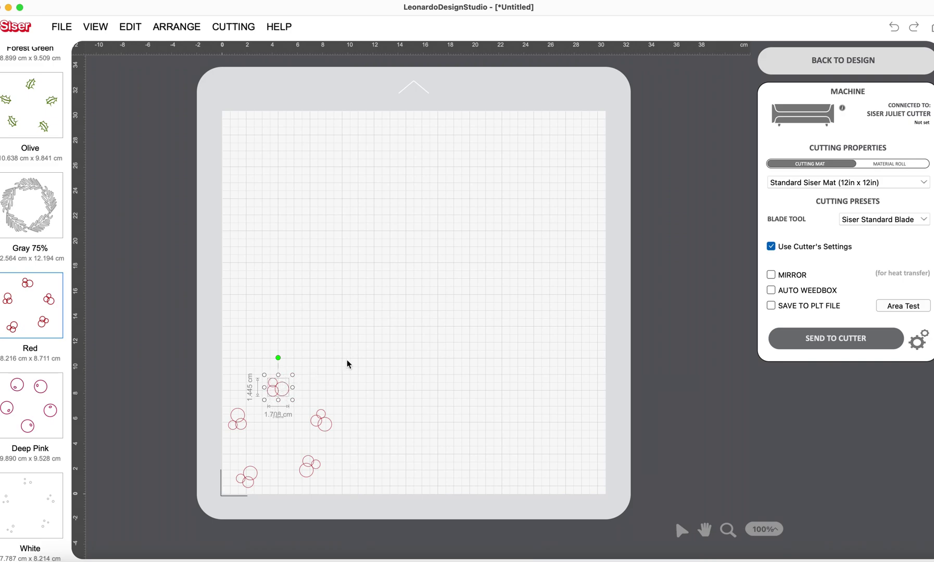
Switch to the Gray 75% layer, ungroup it into leaves, and undo a trial leaf move.
key(Up)
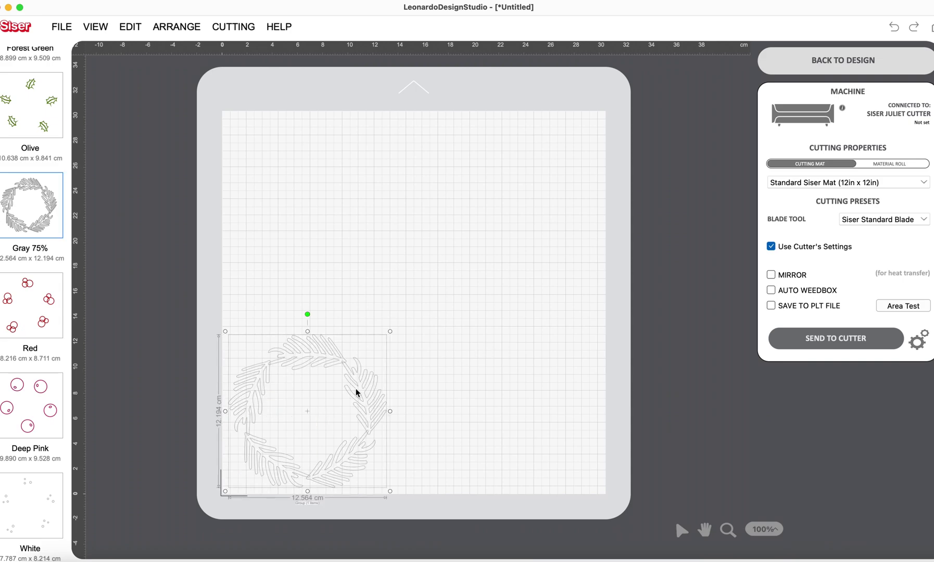
click(175, 30)
mouse_move(182, 110)
click(323, 375)
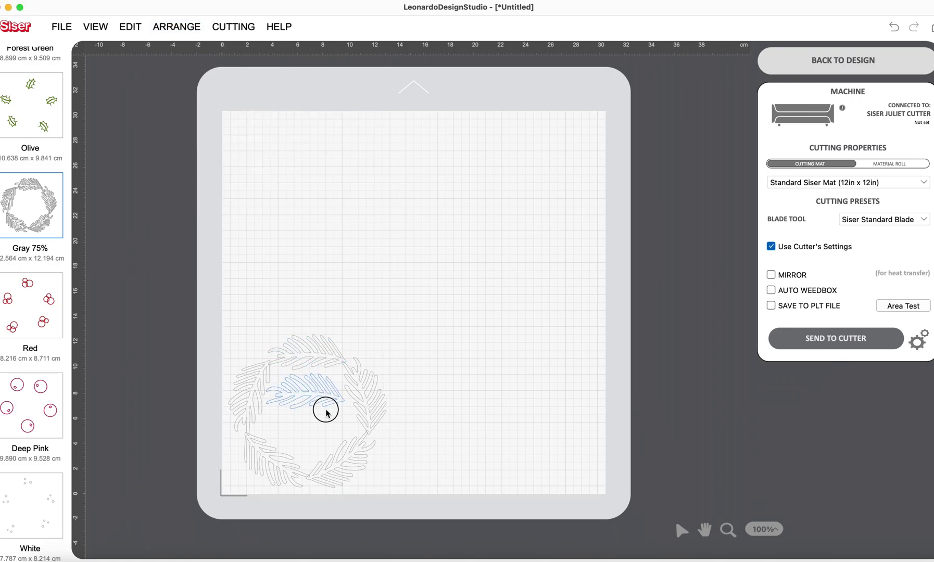
drag(326, 427, 325, 429)
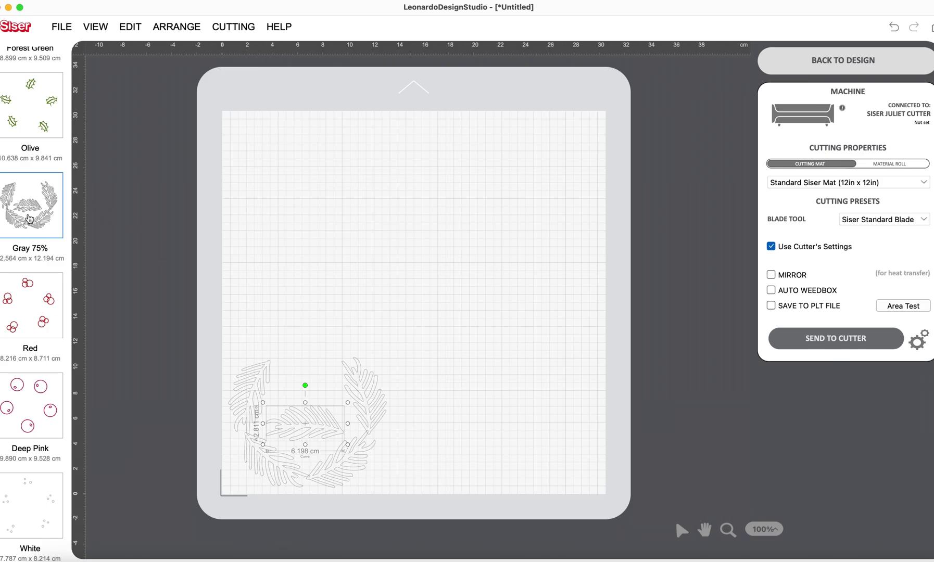
click(895, 27)
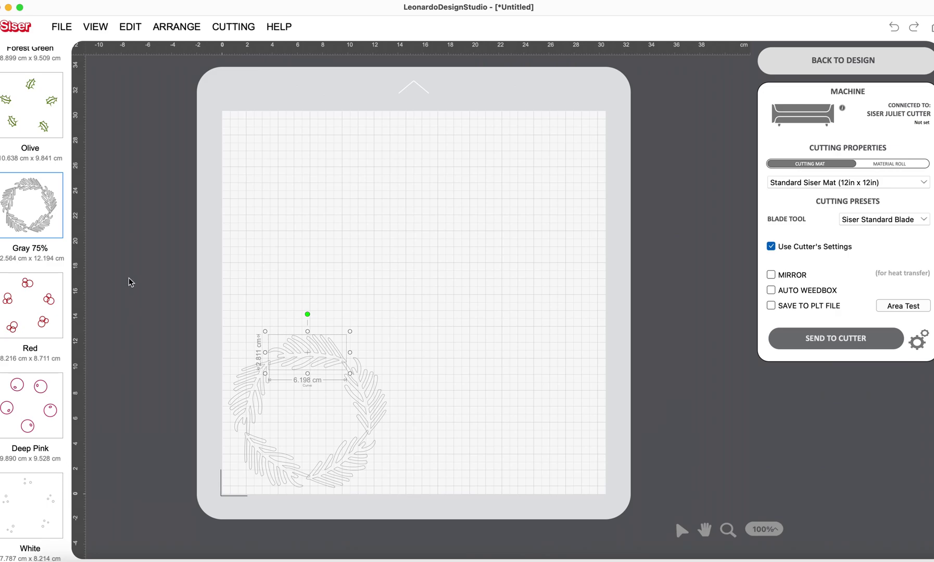
click(136, 245)
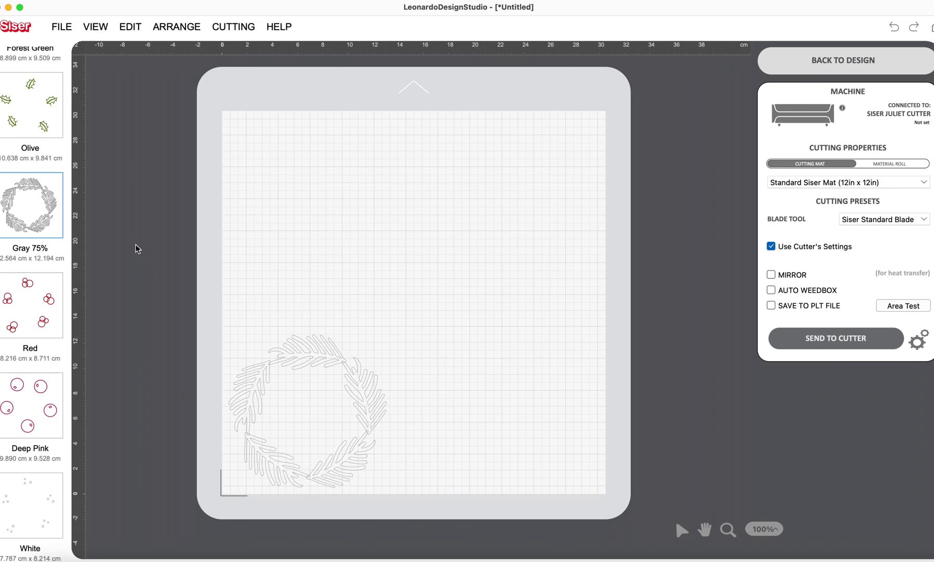